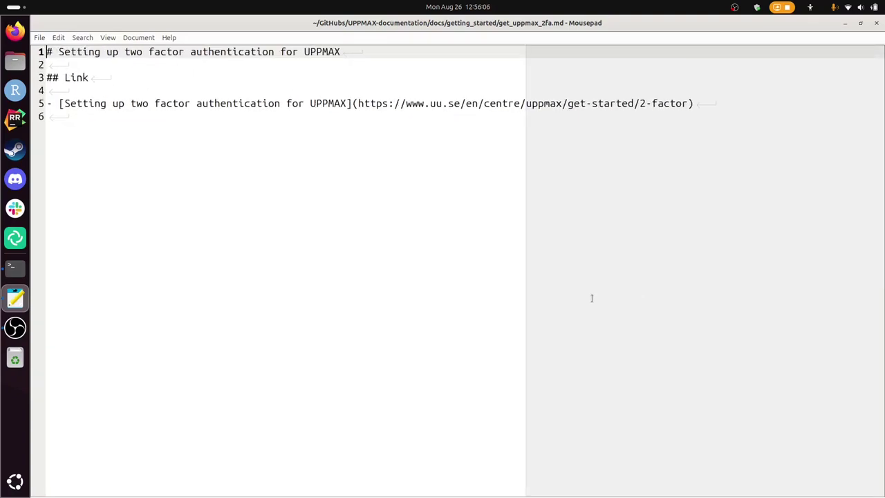
- Enlarge the note's font and select the UPPMAX 2-factor URL on line 5
key(Right)
key(Right)
key(shift+End)
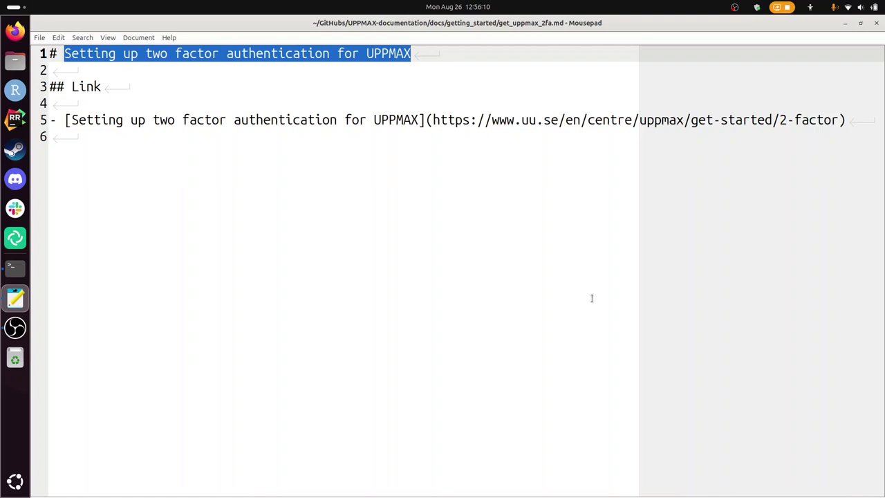
key(Down)
key(Down)
key(Down)
key(Down)
key(End)
key(Left)
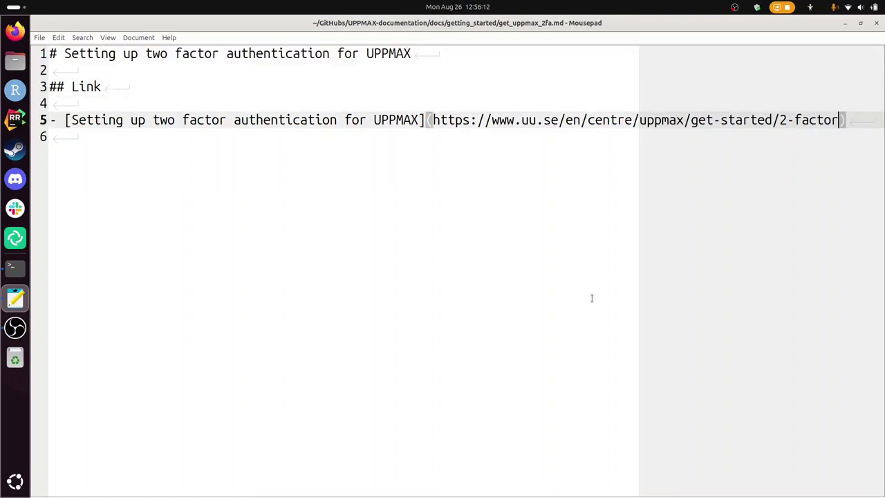
key(ctrl+shift+Left)
key(ctrl+shift+Left)
key(ctrl+shift+Left)
key(ctrl+shift+Left)
key(ctrl+shift+Left)
key(ctrl+shift+Left)
key(ctrl+shift+Left)
key(ctrl+shift+Left)
key(ctrl+shift+Left)
key(ctrl+shift+Left)
key(ctrl+shift+Left)
key(ctrl+shift+Left)
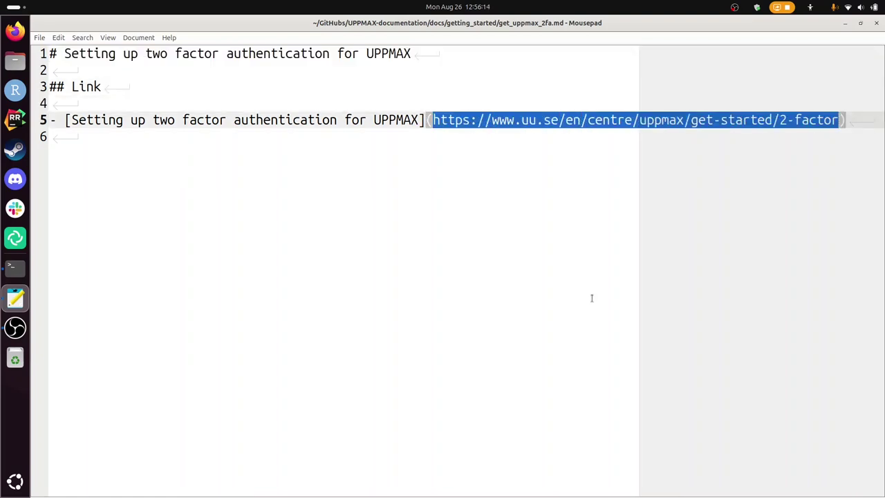
key(alt+Tab)
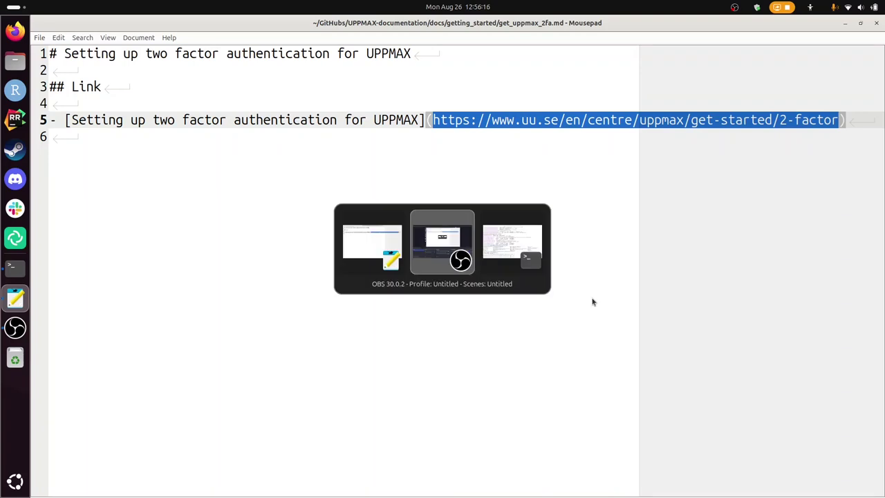
- Launch Firefox from an Activities search for 'fire'
key(super)
text(fire)
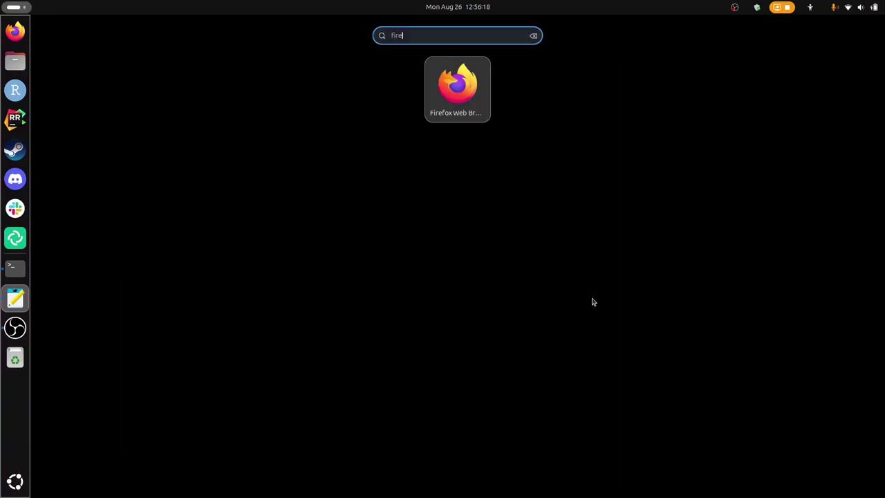
key(Return)
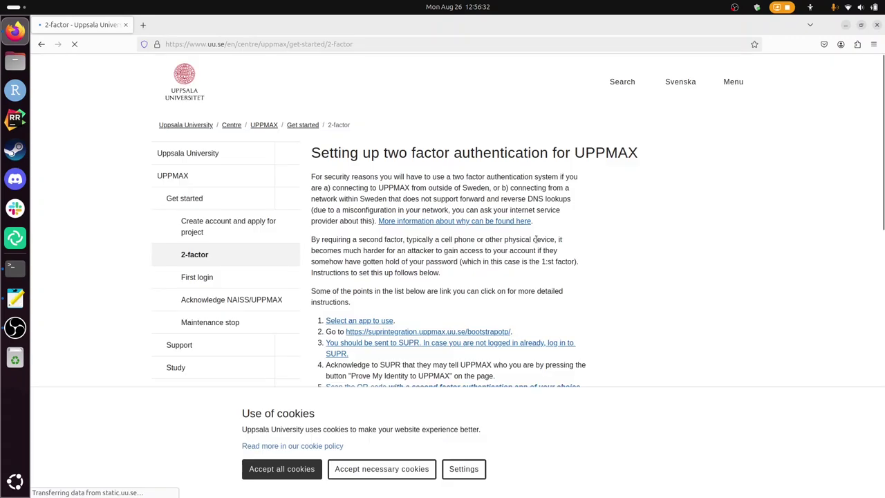
- Dismiss the cookie notice, zoom to 170%, and open the bootstrapotp link in a background tab
click(282, 473)
key(ctrl+plus)
key(ctrl+plus)
key(ctrl+plus)
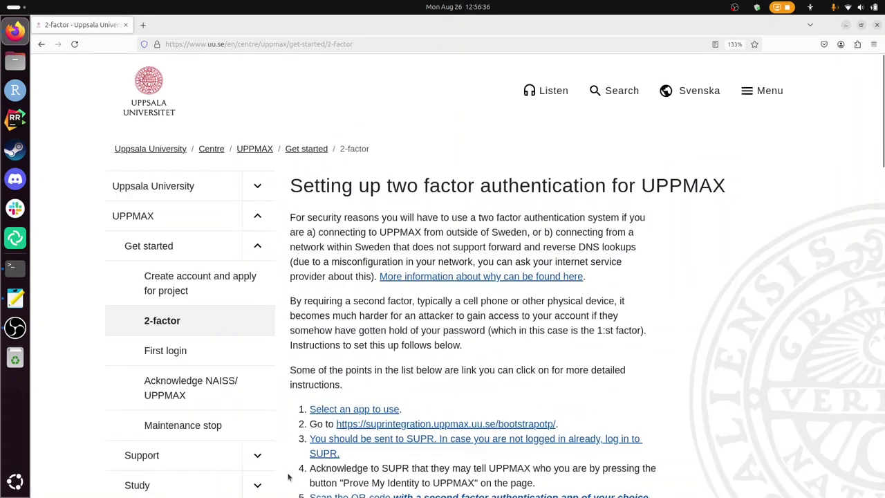
scroll(289, 477, down, 1)
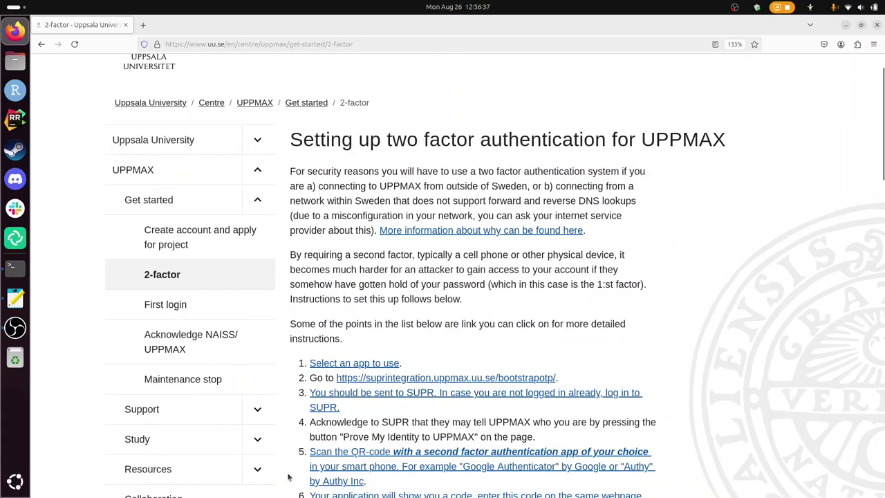
scroll(438, 262, down, 1)
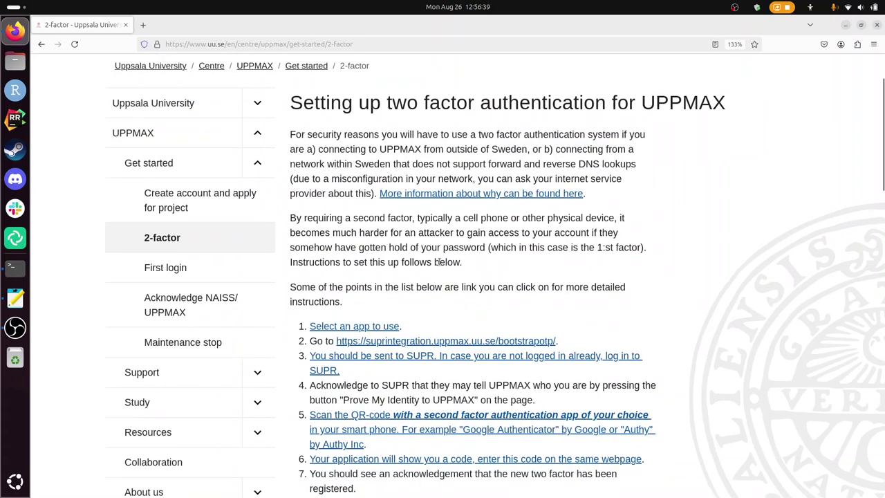
key(ctrl+plus)
key(ctrl+plus)
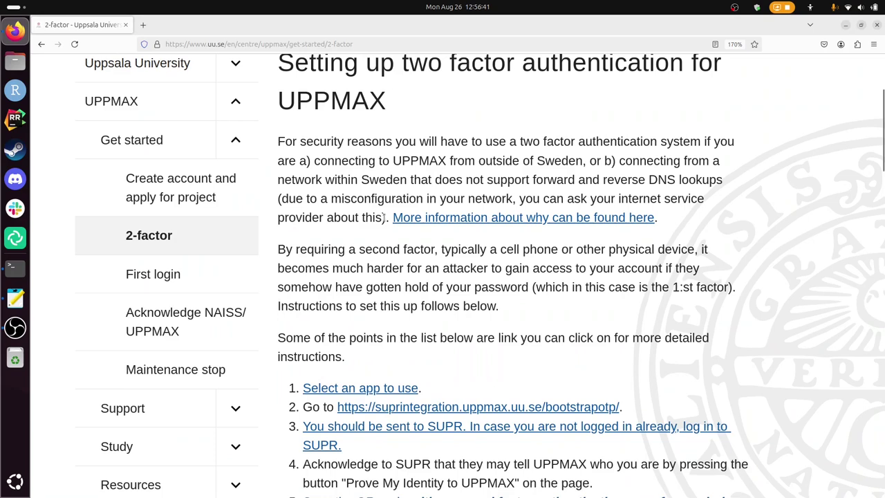
scroll(384, 218, down, 2)
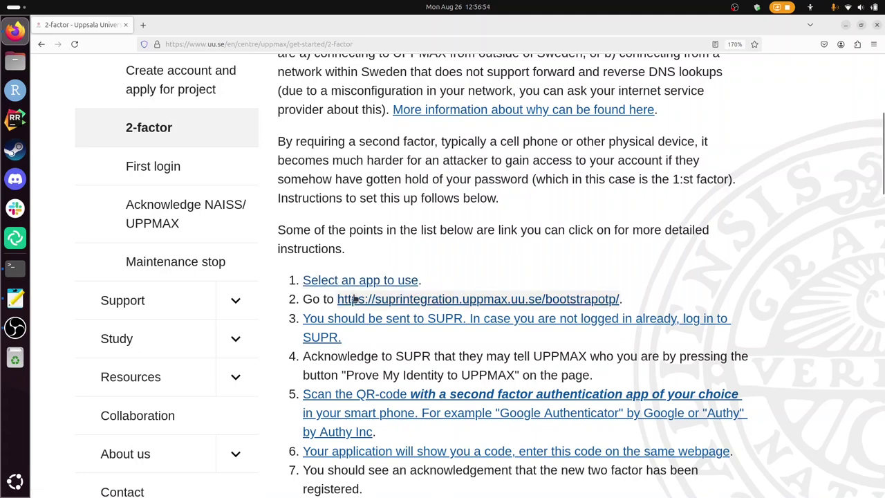
middle_click(498, 302)
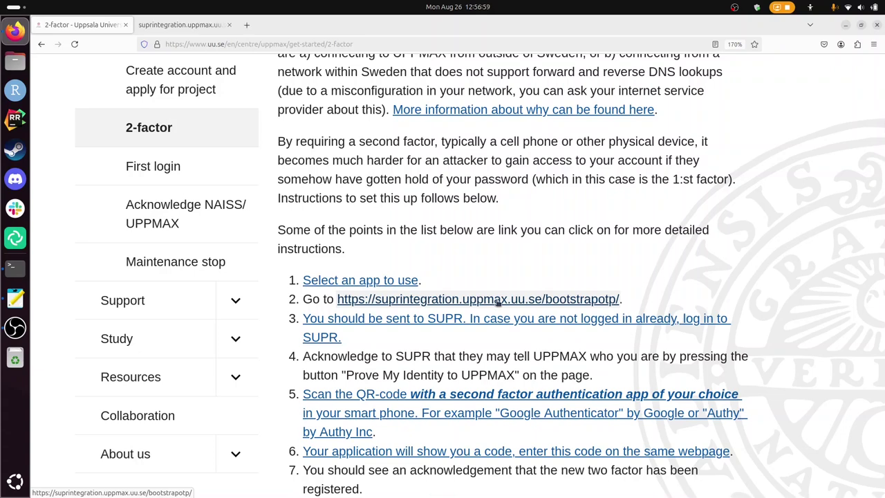
- On the bootstrapotp tab, zoom to 170% and continue to the SUPR login
key(ctrl+Tab)
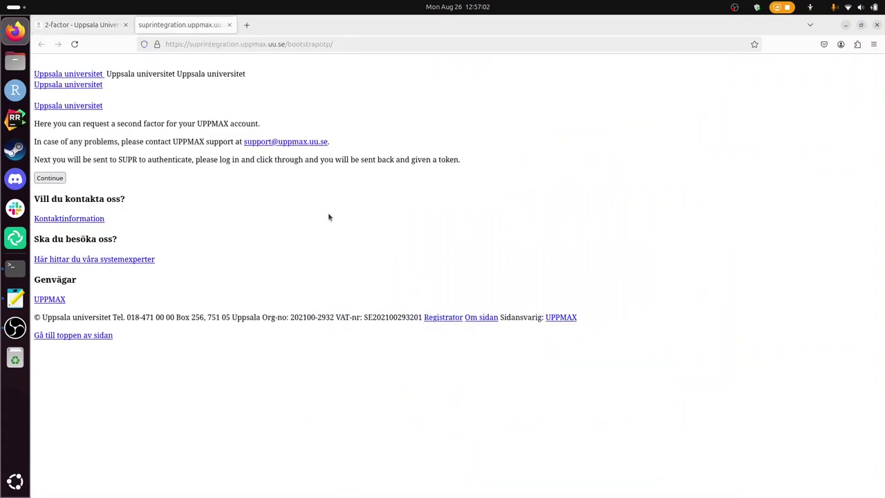
key(ctrl+plus)
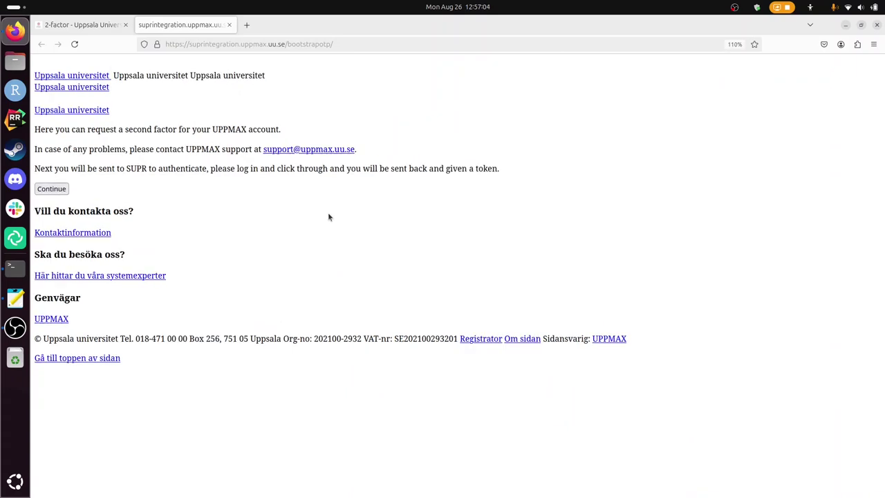
key(ctrl+plus)
key(ctrl+plus)
key(ctrl+plus)
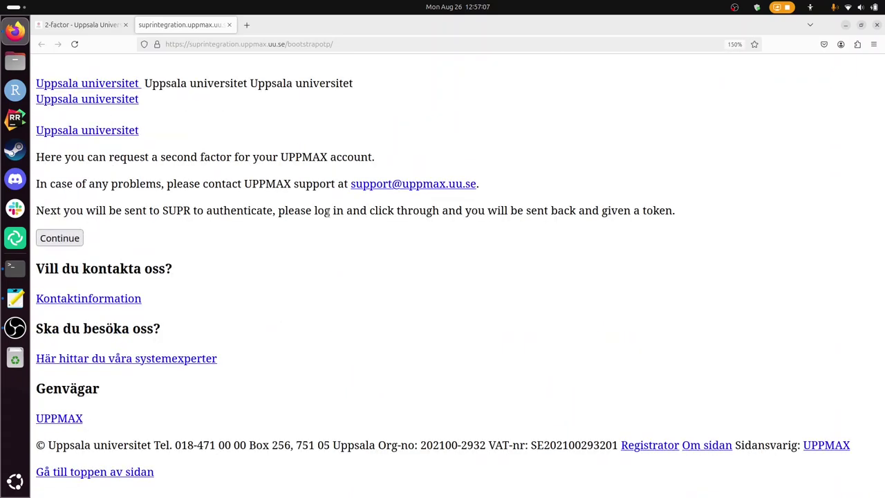
key(ctrl+plus)
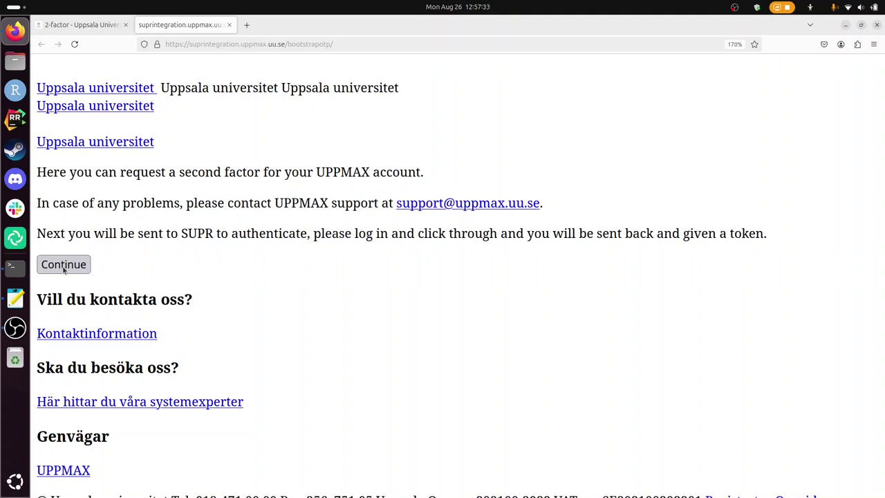
click(63, 268)
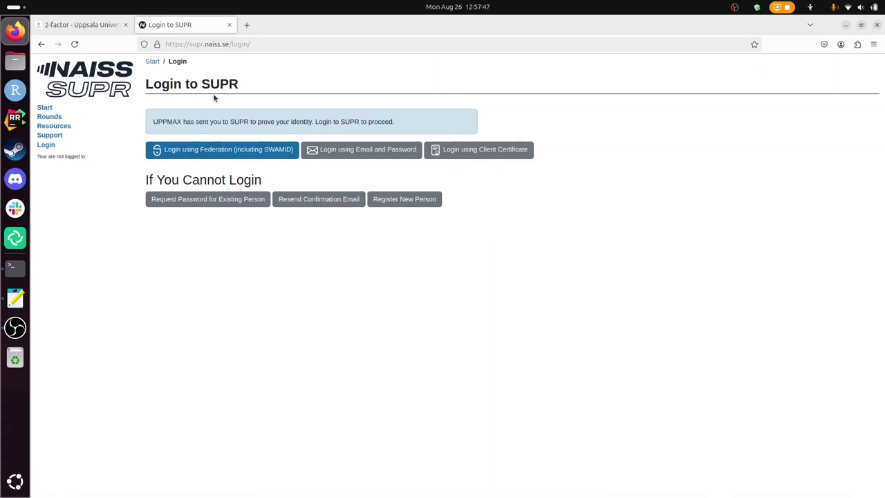
- Log in to SUPR by federation through Uppsala University with the university identity and password
click(228, 152)
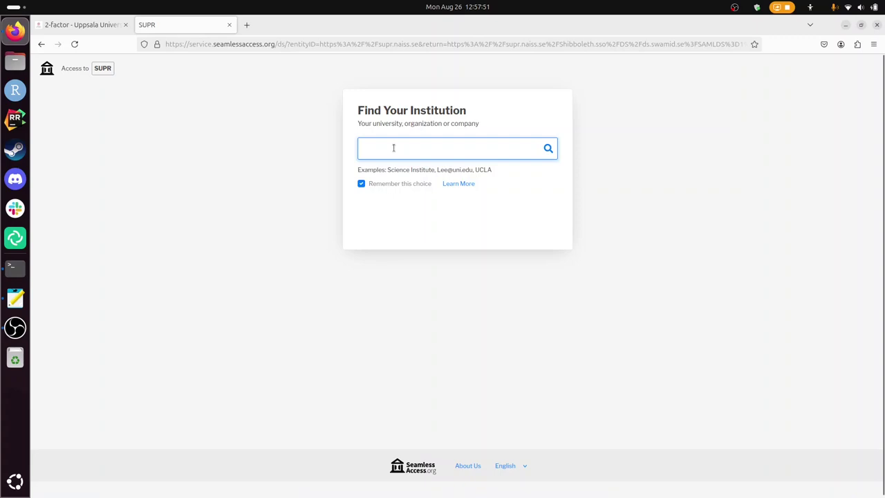
text(uu)
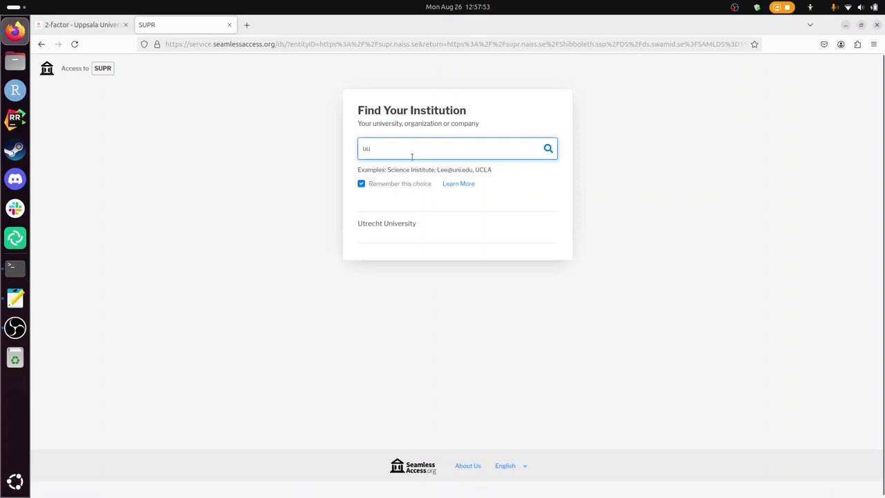
key(BackSpace)
text(pp)
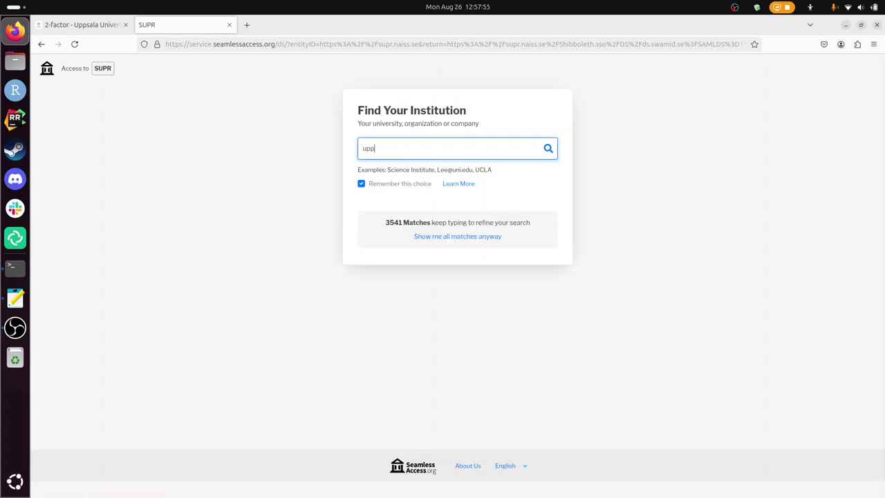
text(sa)
click(398, 236)
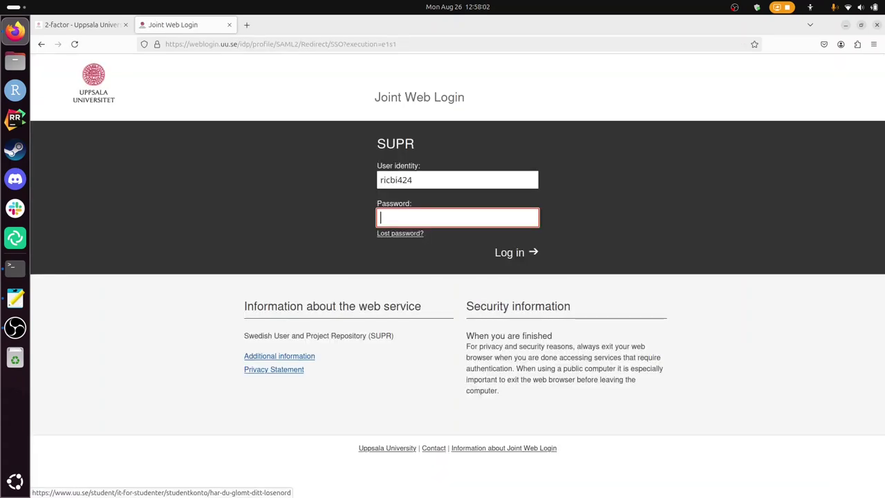
text(••)
key(Return)
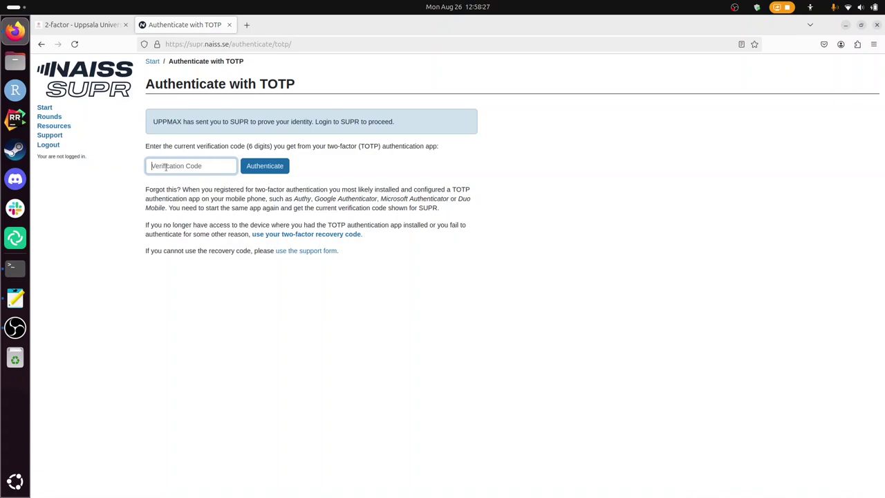
- Submit the 6-digit TOTP verification code and prove identity to UPPMAX
key(Return)
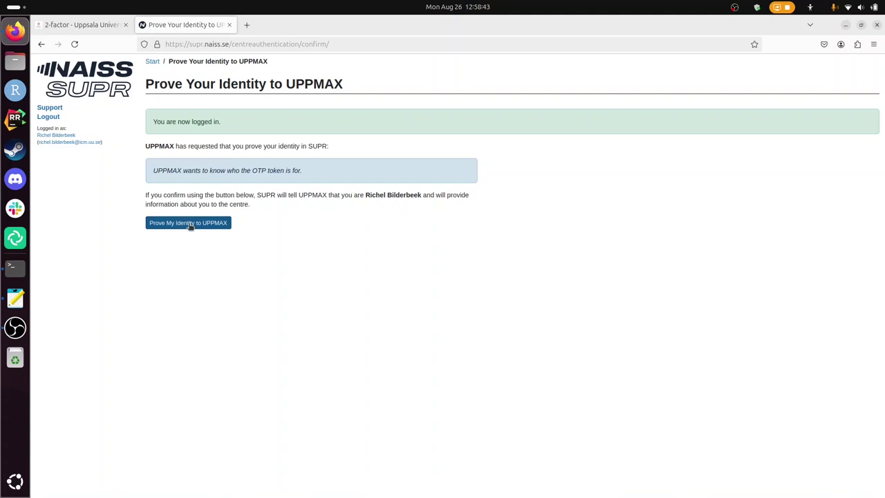
click(188, 222)
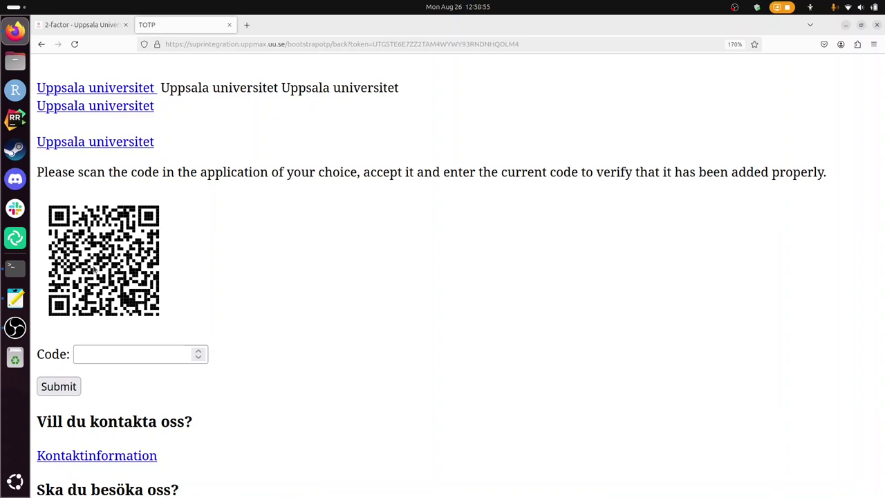
- Verify the new OTP token by submitting the current authenticator code from the scanned QR
click(104, 354)
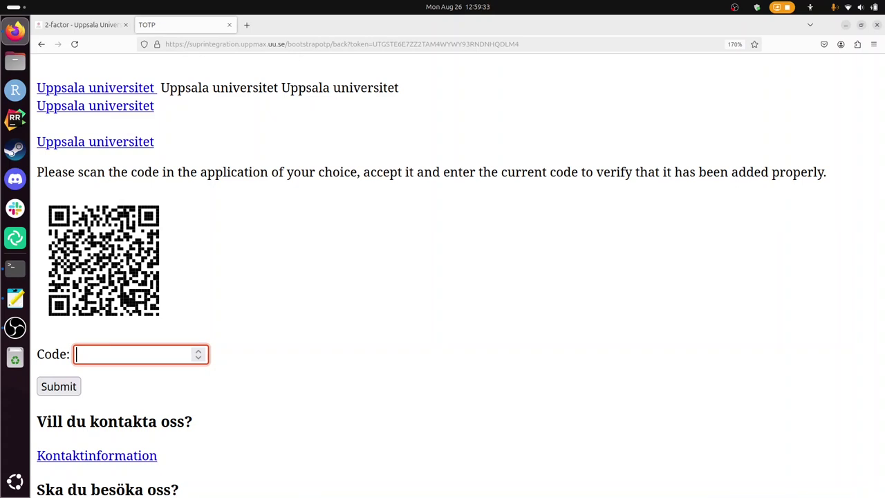
click(51, 387)
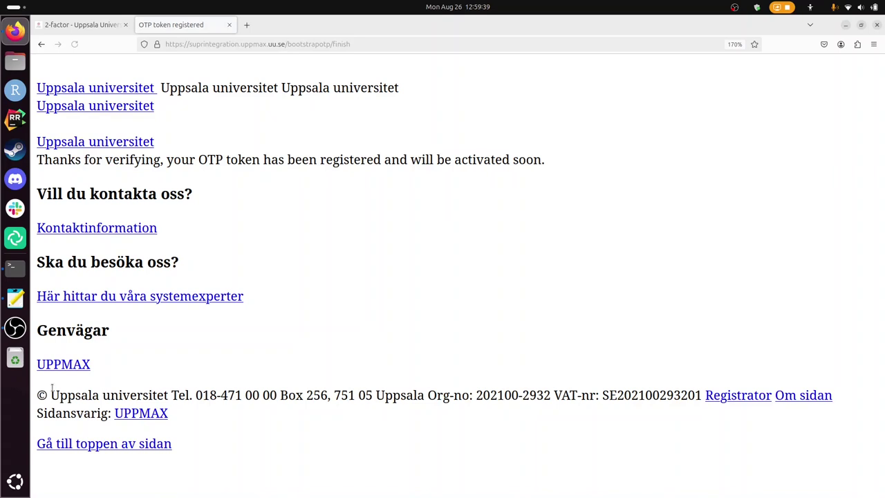
- Highlight the confirmation that the OTP token will be activated soon, then deselect
double_click(69, 160)
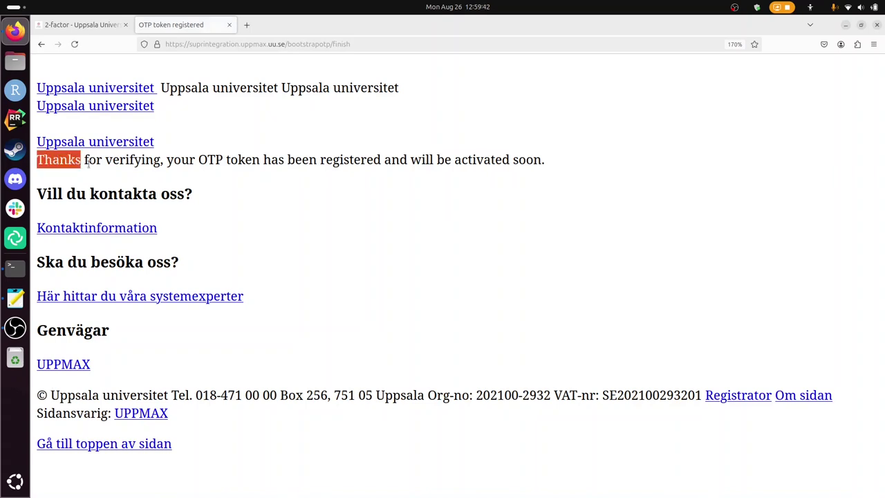
drag(88, 161, 391, 166)
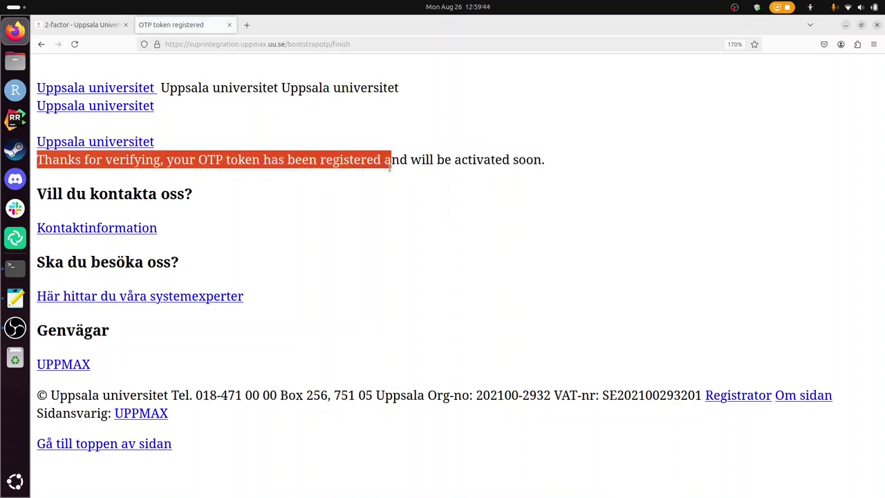
drag(199, 160, 541, 161)
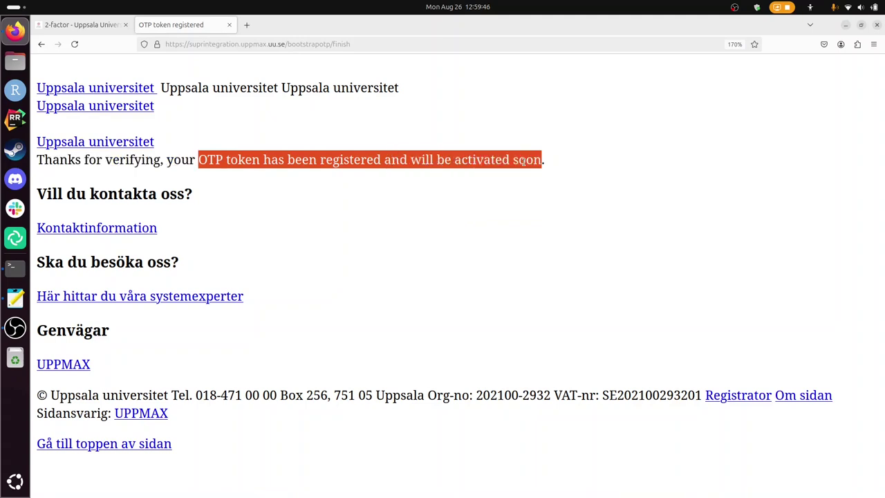
click(523, 161)
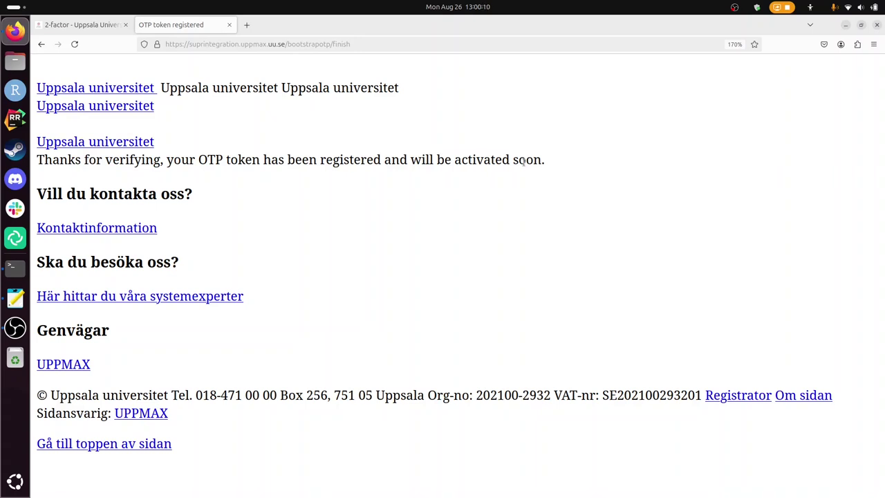
- Open a blank browser tab and search the desktop apps for 'cisc'
key(ctrl+t)
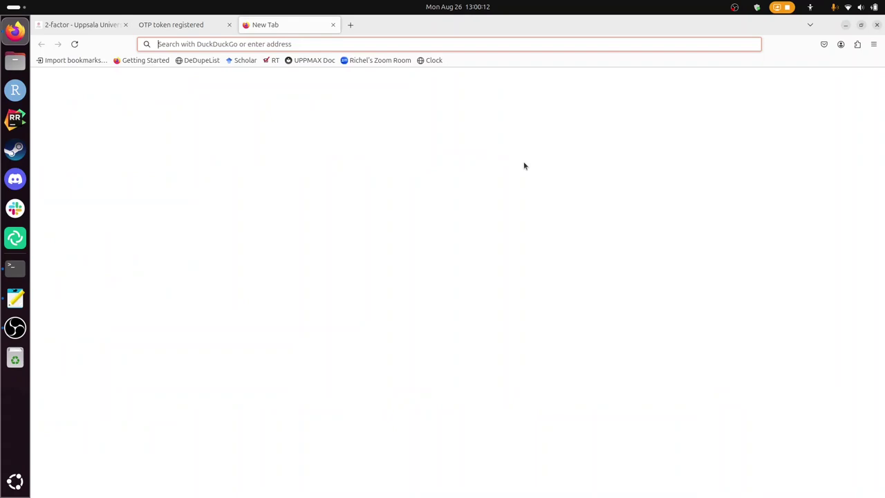
key(super)
text(cisc)
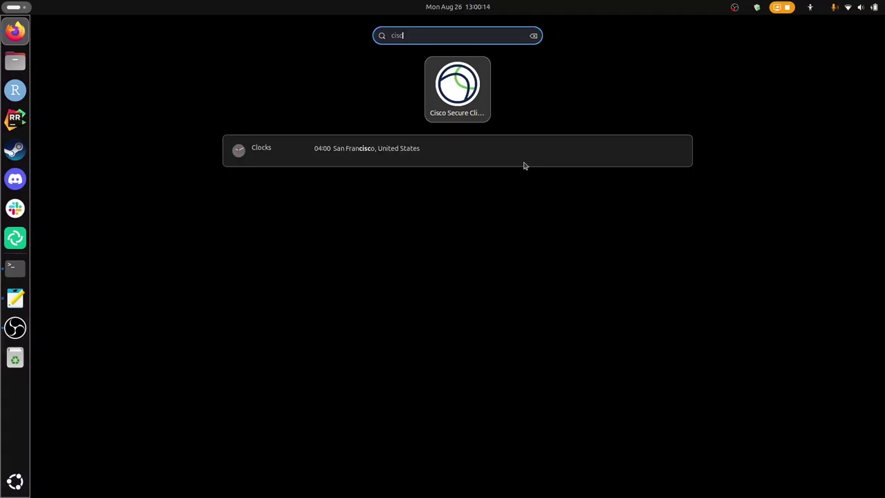
- Connect Cisco Secure Client to vpn.uu.se using the university login and multi-factor code
key(Return)
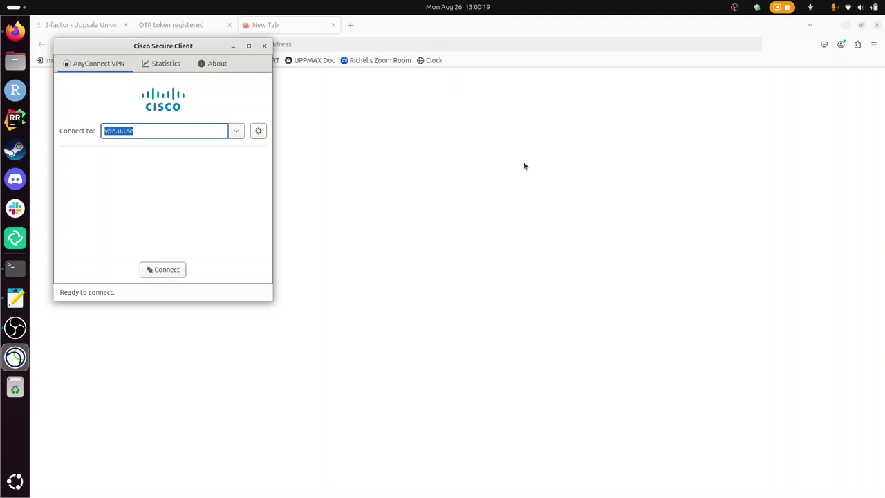
click(167, 269)
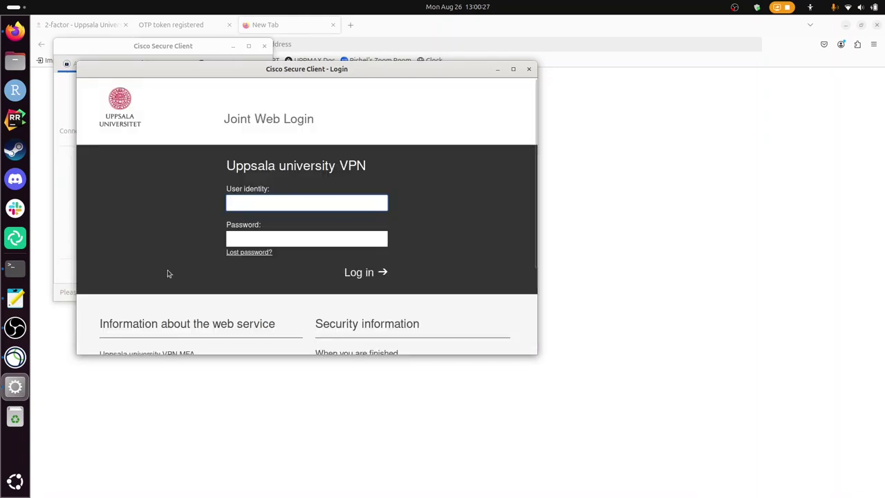
text(ricbi424)
key(Tab)
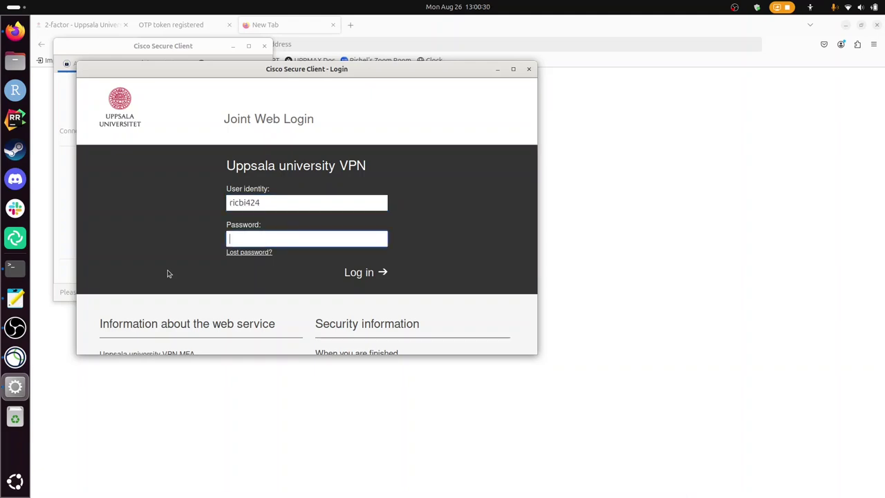
text(••••••••••)
key(Return)
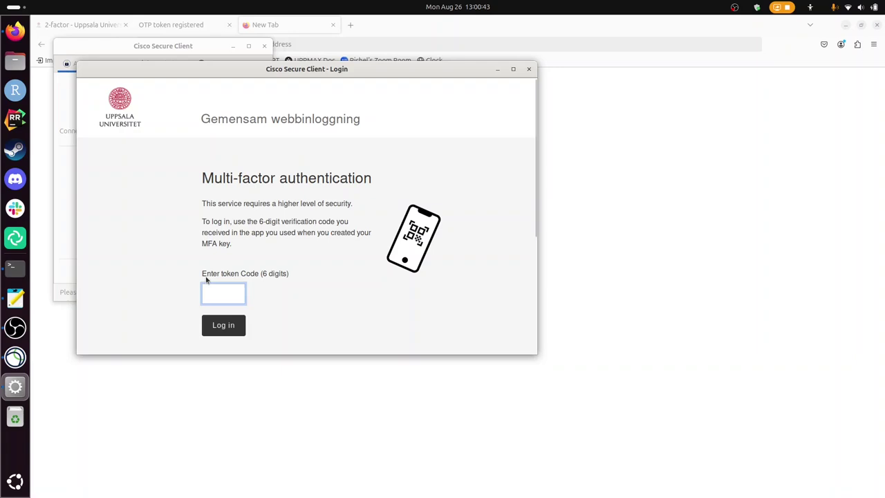
key(Return)
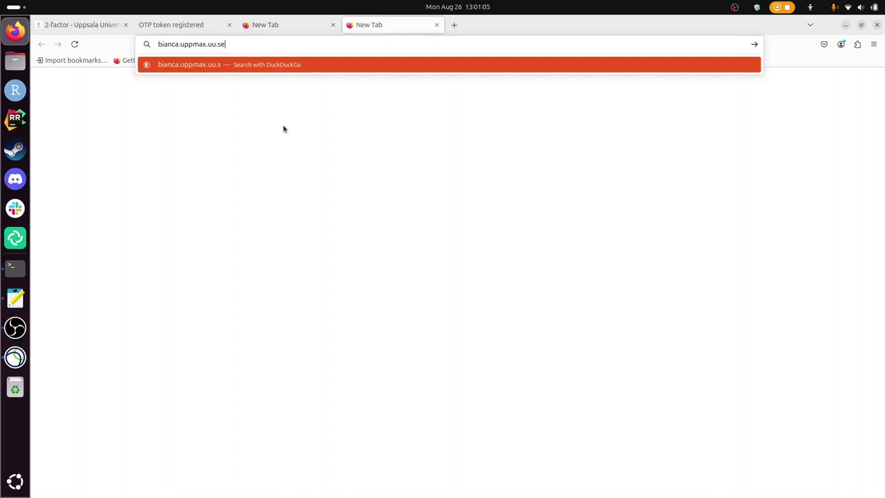
- Load the bianca.uppmax.uu.se login, enter the username, and choose the UPPMAX test project
key(Return)
text(richel)
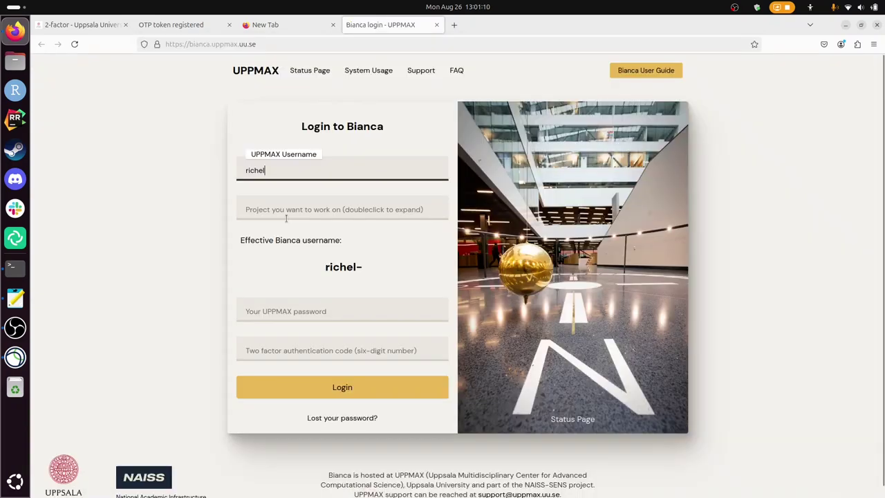
click(288, 208)
click(287, 207)
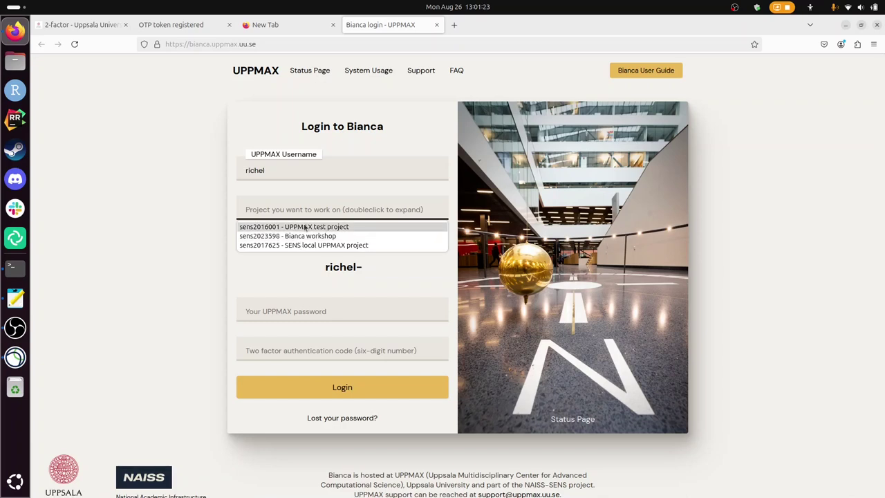
click(305, 227)
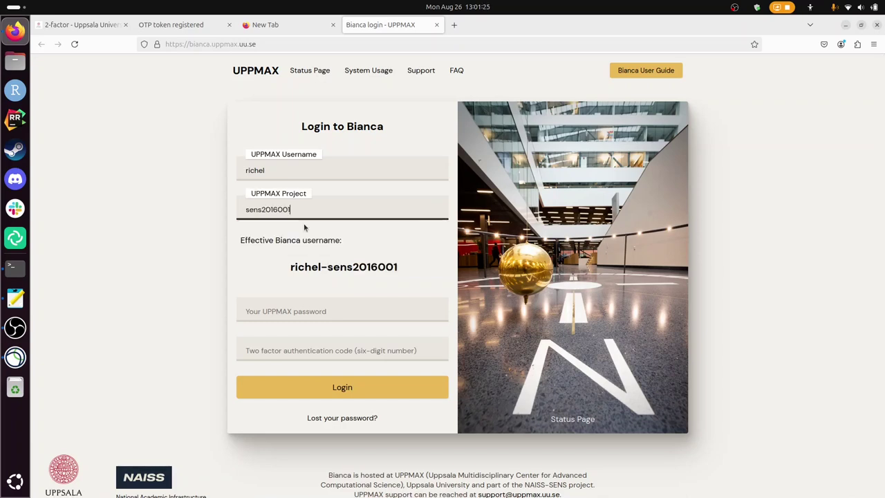
- Enter the UPPMAX password and the two-factor code, then submit the Bianca login
click(285, 307)
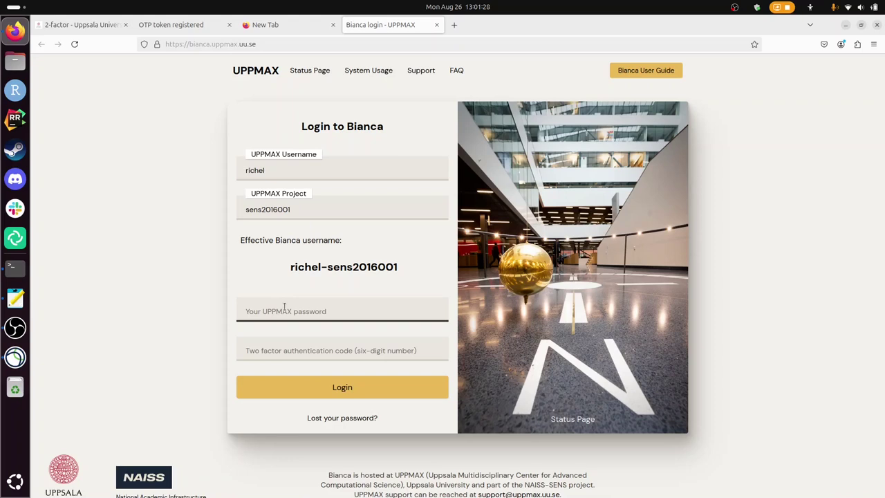
text(•)
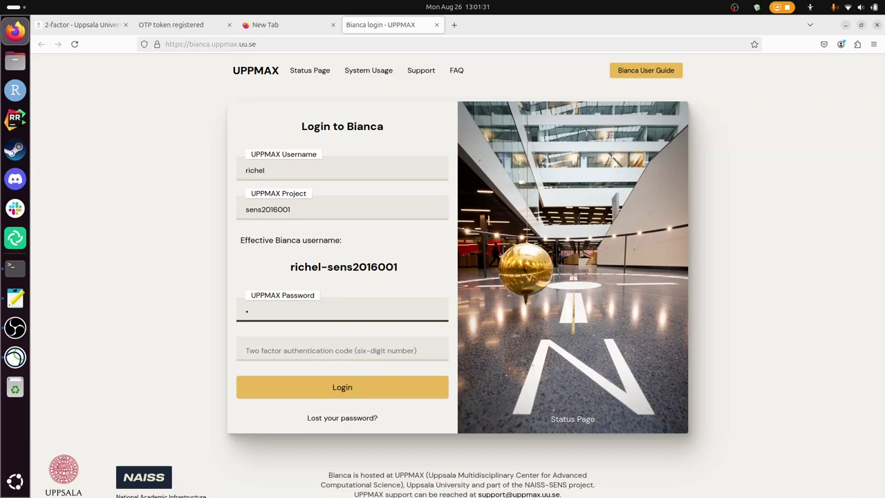
text(••••••••••••)
key(Tab)
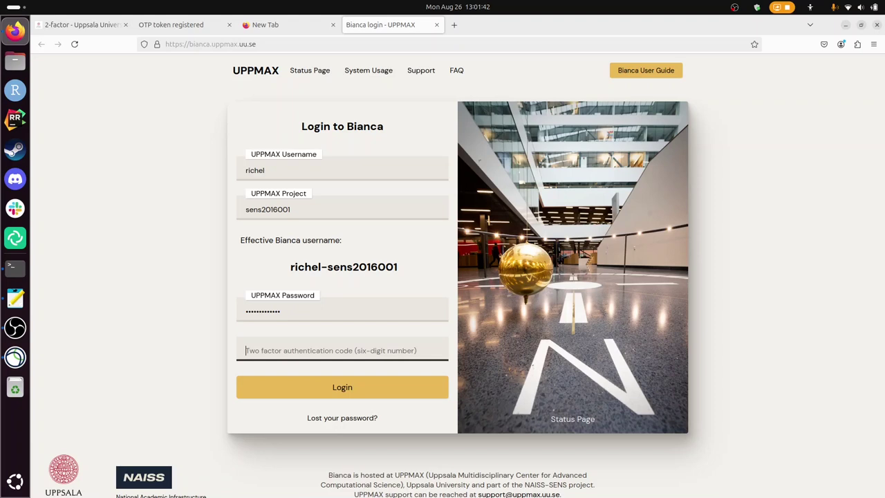
key(Return)
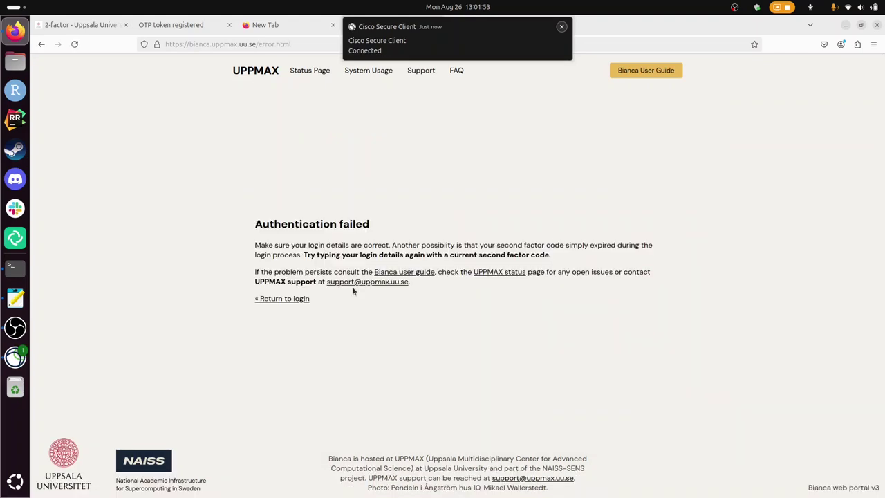
- Zoom the Bianca 'Authentication failed' page to 150%
key(ctrl+plus)
key(ctrl+plus)
key(ctrl+plus)
key(ctrl+plus)
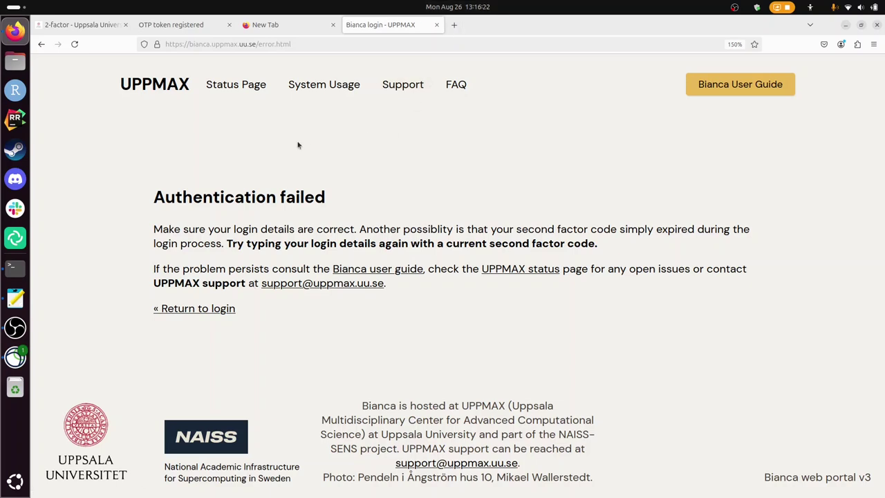
- Return to the Bianca login form and resubmit it, replacing the expired two-factor code with a current one
click(190, 309)
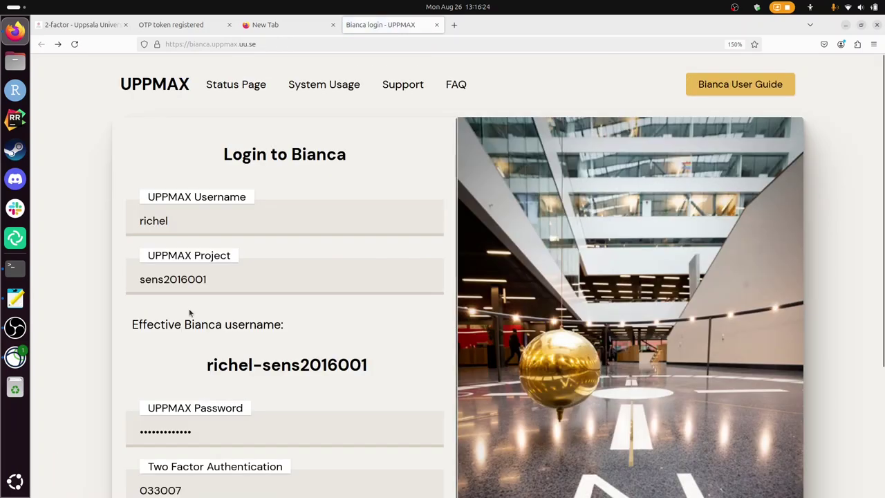
scroll(189, 309, down, 1)
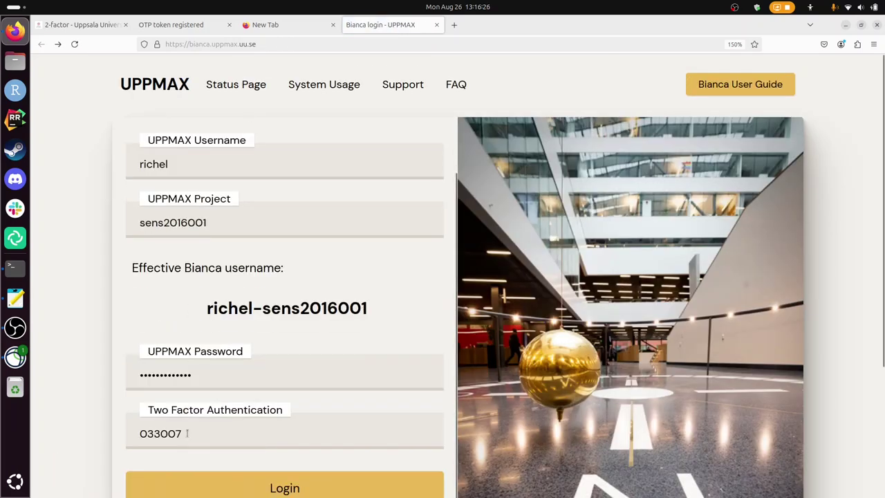
double_click(187, 434)
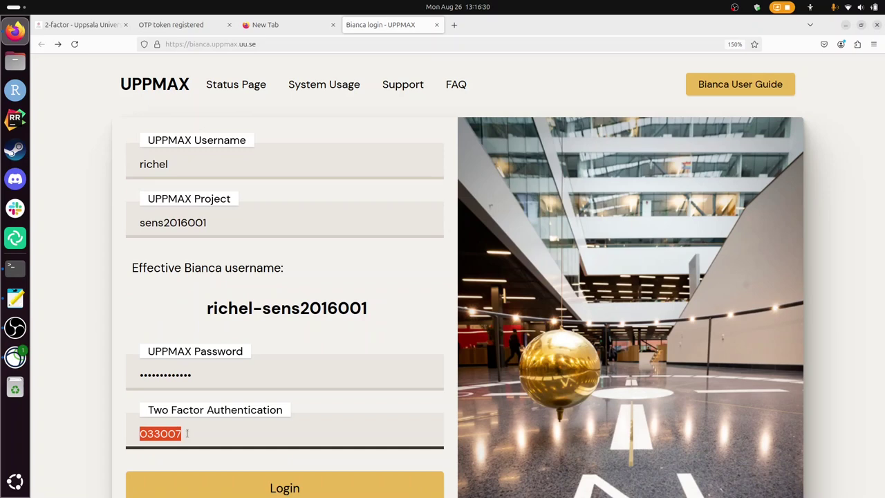
key(BackSpace)
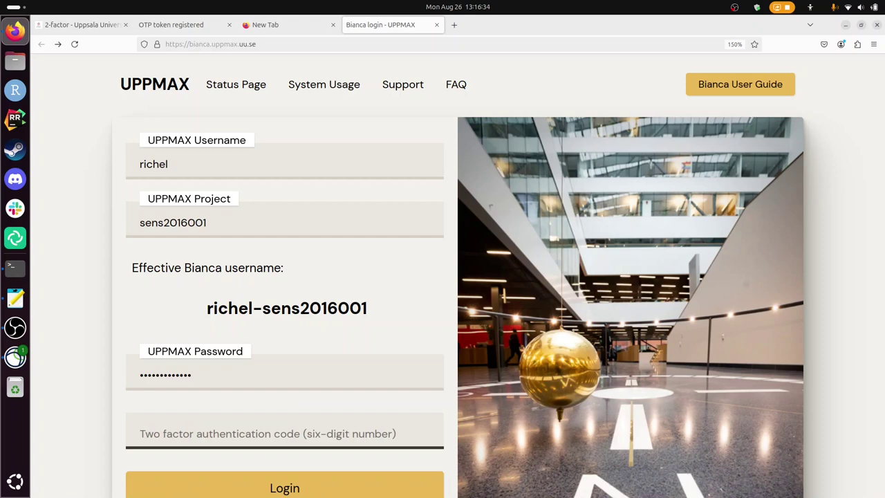
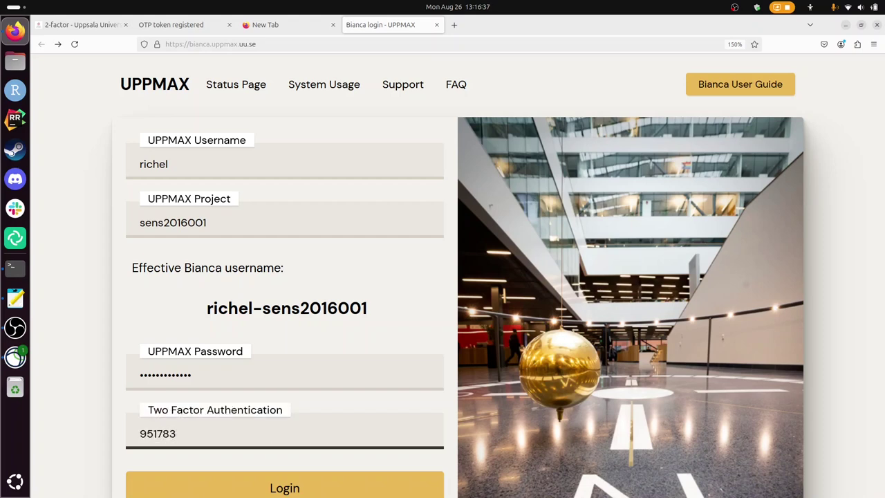
key(Return)
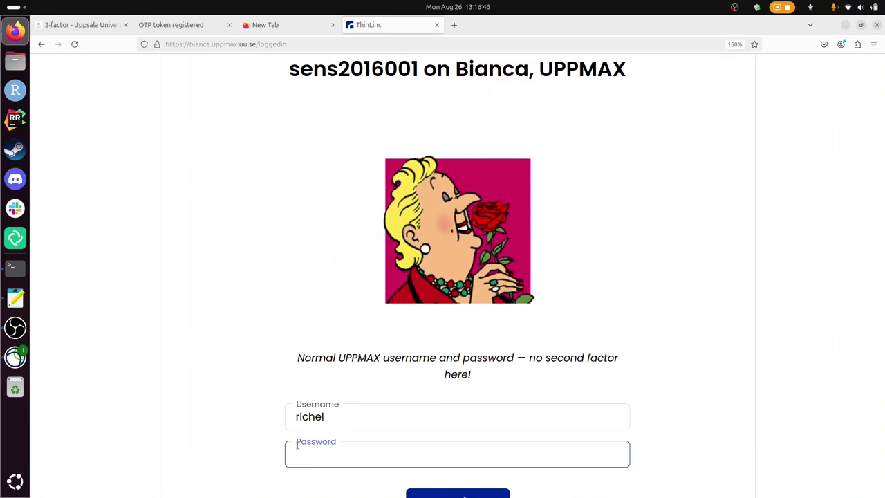
- Log into the Bianca ThinLinc desktop with the password, then load rackham-gui.uppmax.uu.se in a new tab
key(ctrl+v)
key(ctrl+v)
key(Return)
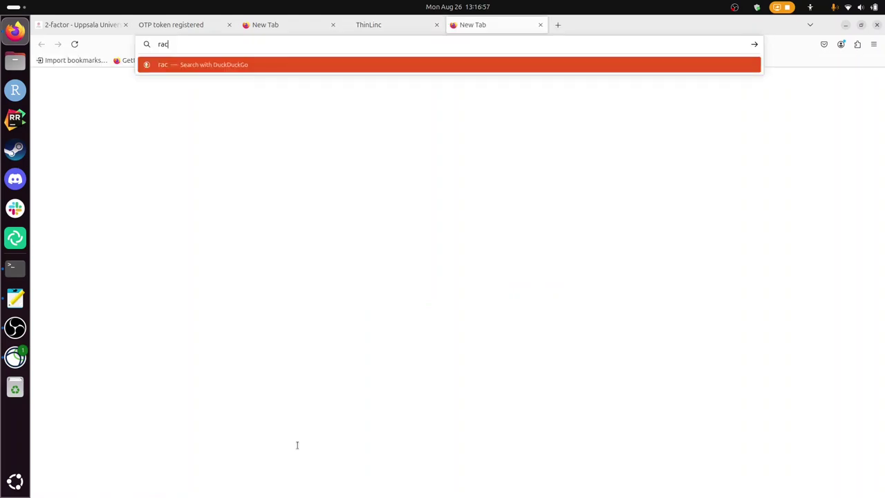
text(kham-gui.)
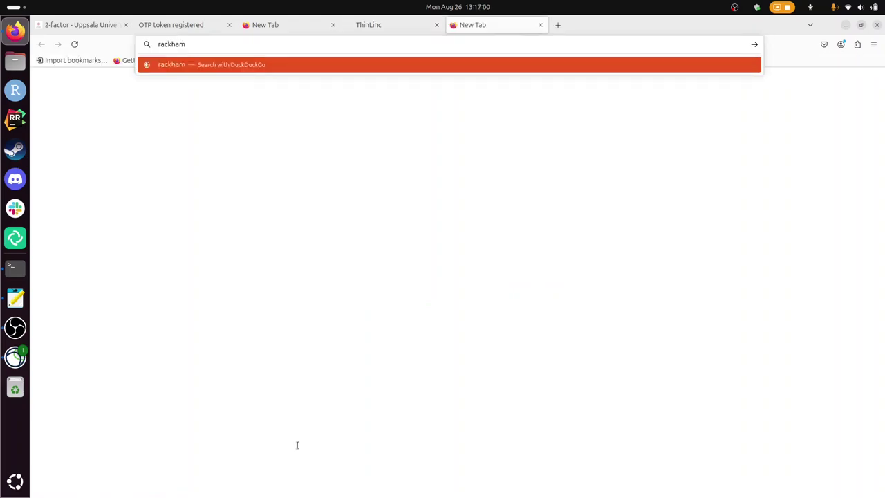
text(uppmax.)
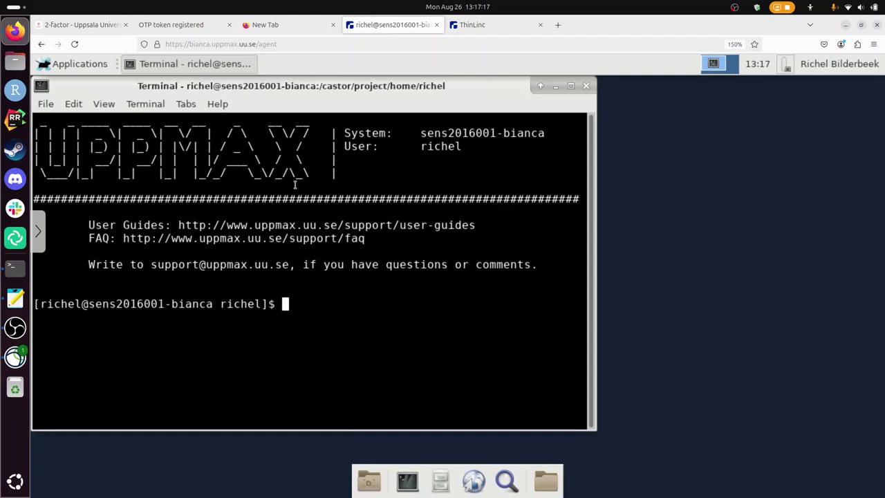
drag(89, 305, 200, 305)
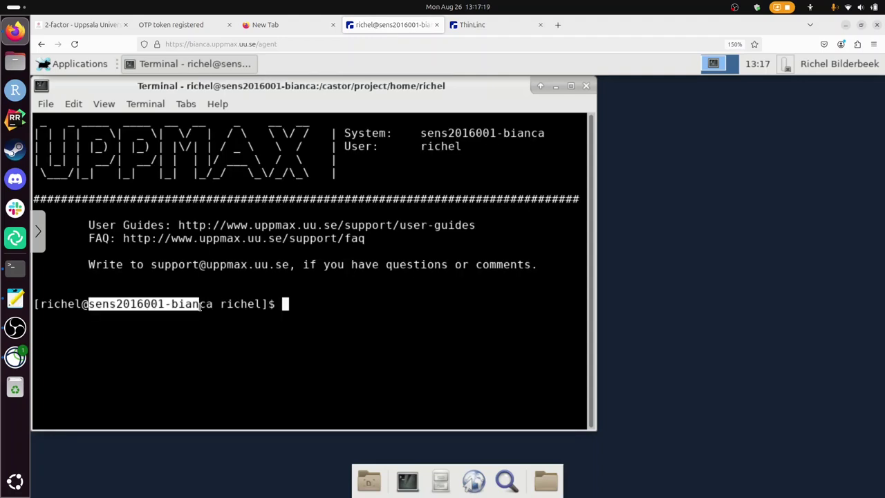
- Close the Bianca session tab and enter the username on the Rackham ThinLinc login page
click(437, 25)
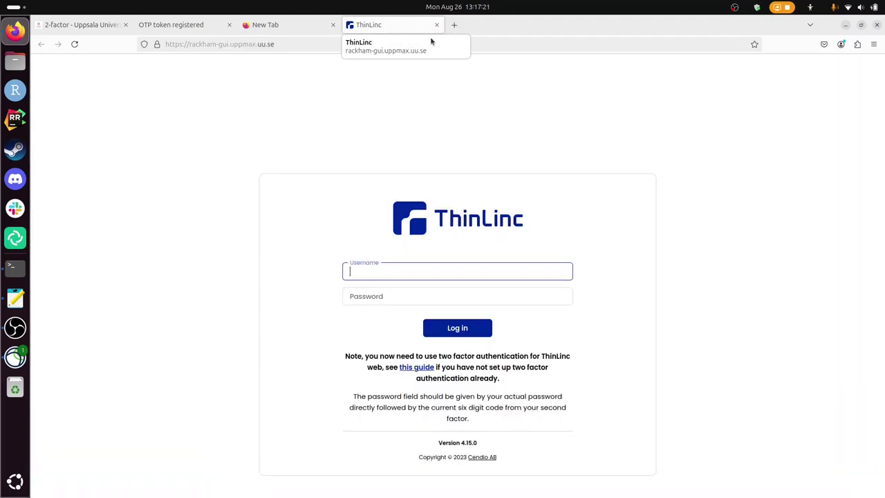
text(richel)
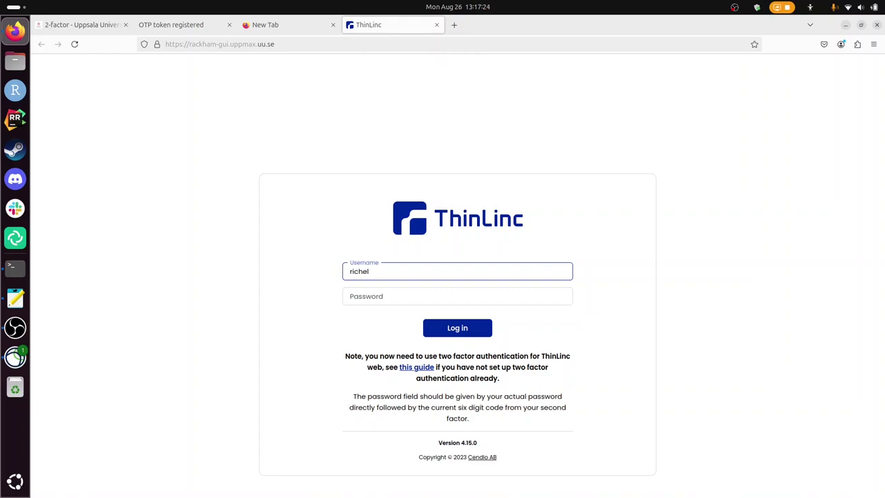
click(458, 296)
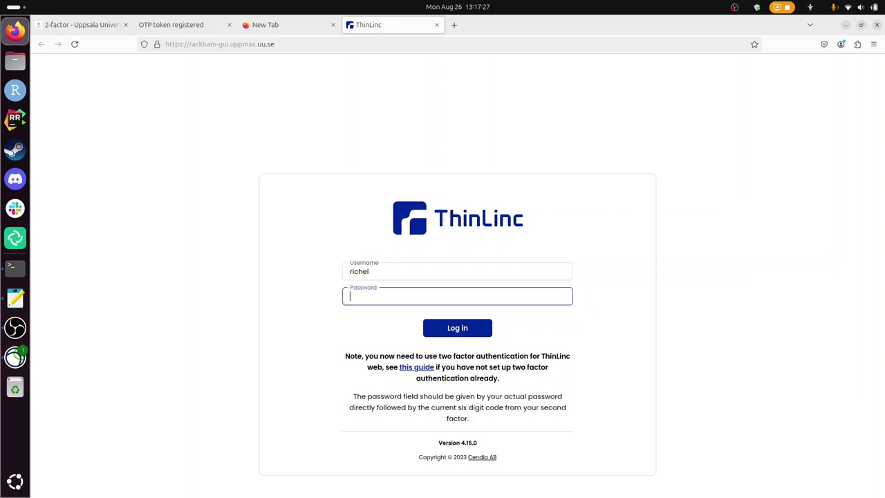
click(354, 358)
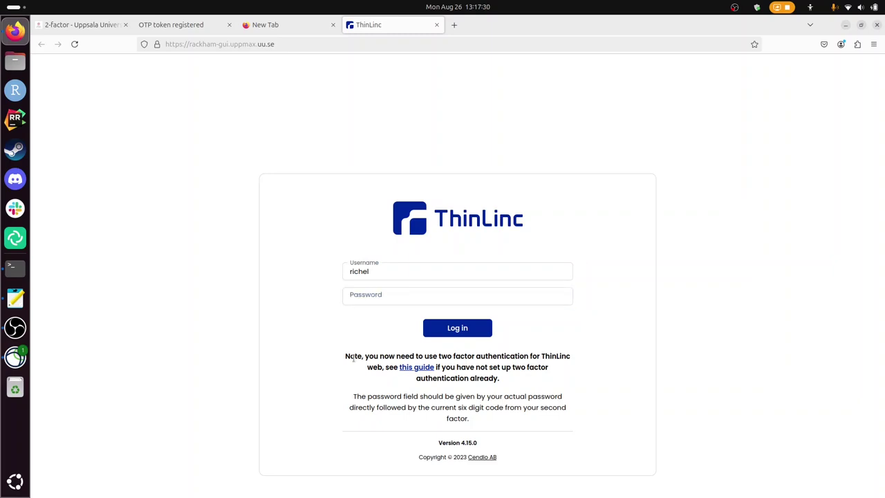
drag(351, 358, 513, 378)
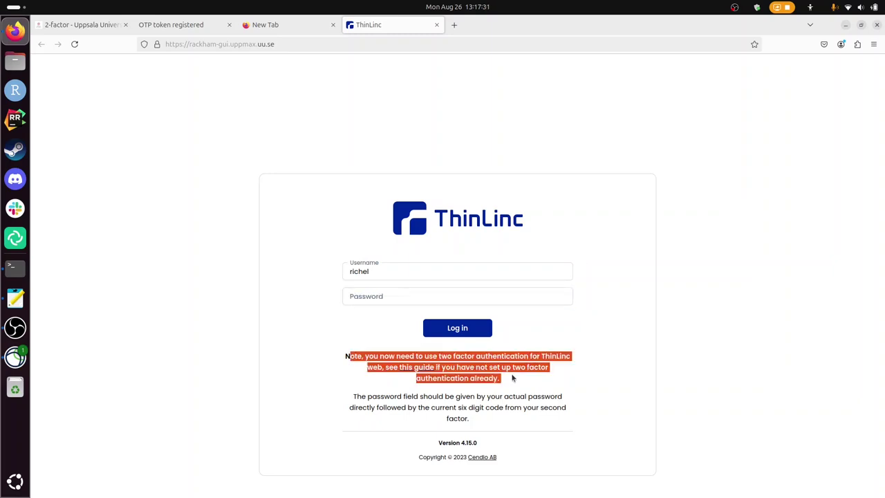
- Log into Rackham with the password followed by the current two-factor code
click(387, 296)
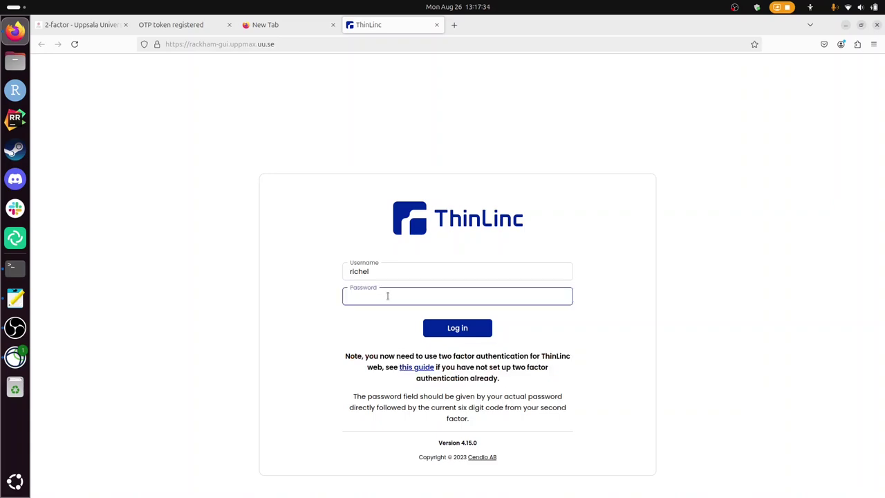
text(•••••)
key(ctrl+v)
key(ctrl+v)
key(Return)
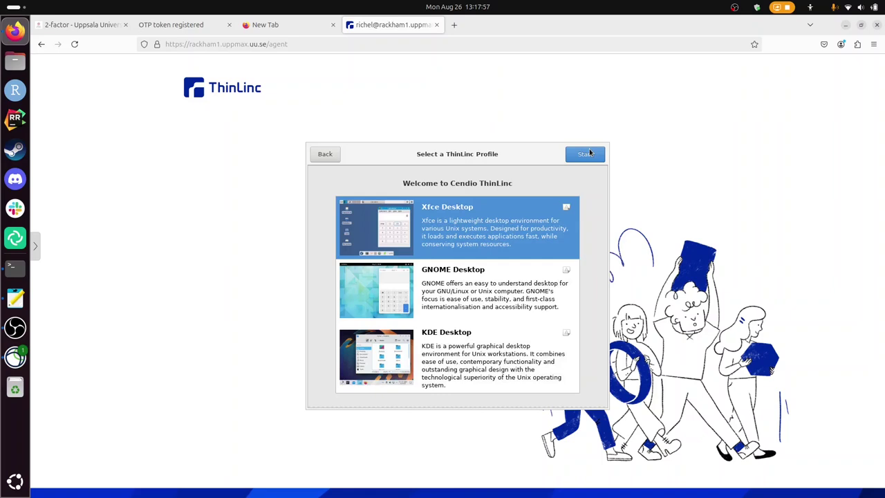
- Start the Xfce desktop session on Rackham
click(585, 153)
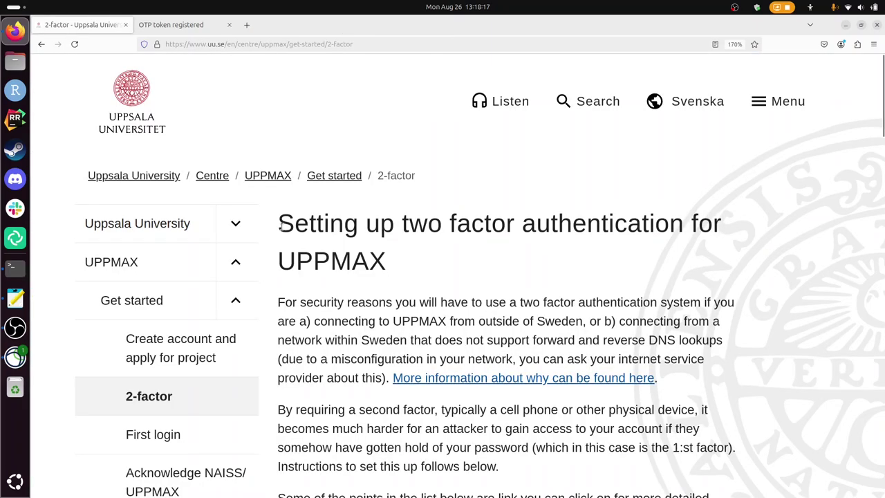
drag(280, 227, 396, 259)
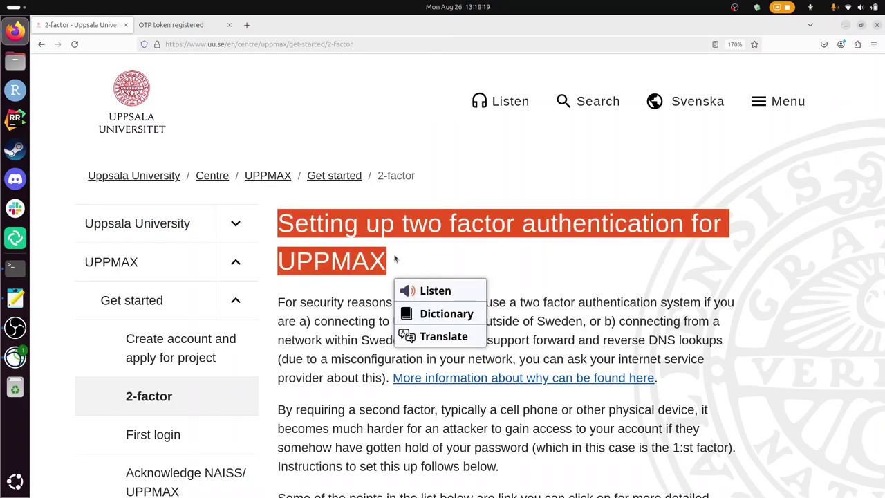
click(382, 45)
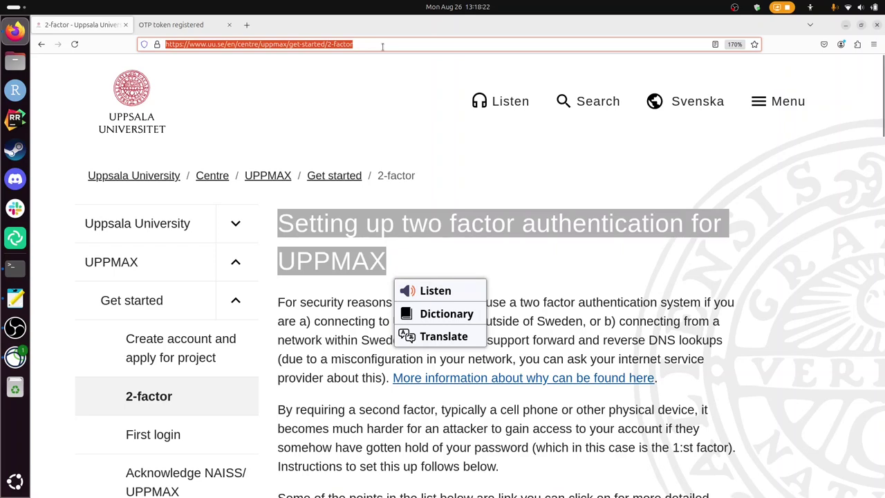